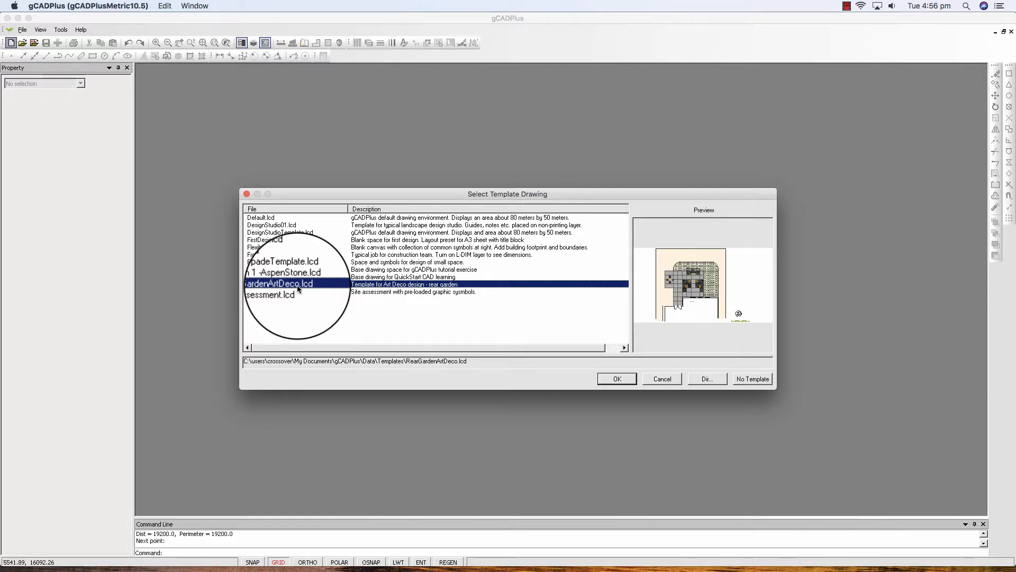
# Create a drawing from the RearGardenArtDeco.lcd template and inspect the properties of the paving area's upper-left corner paver.
pyautogui.click(614, 378)
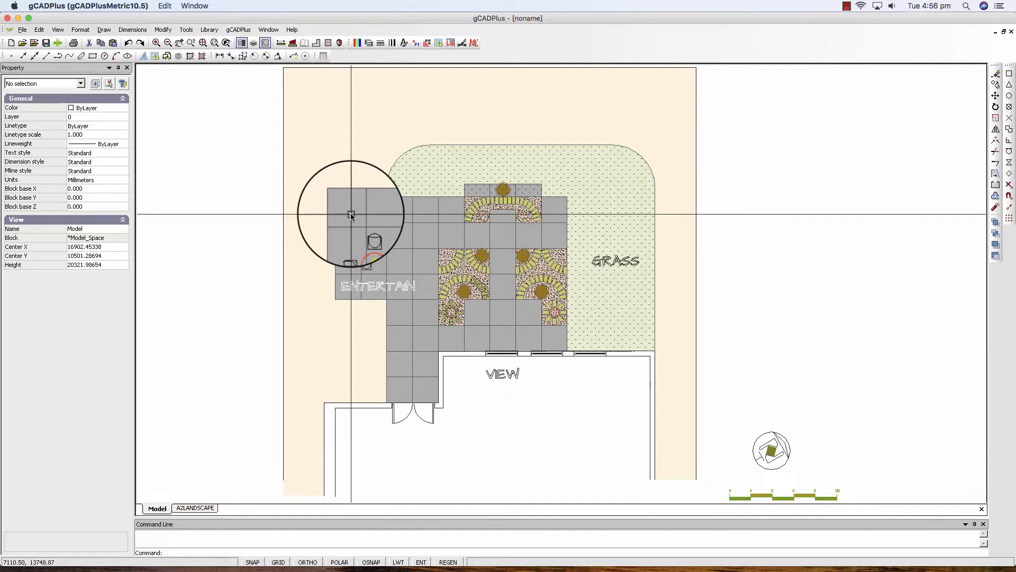
pyautogui.click(350, 214)
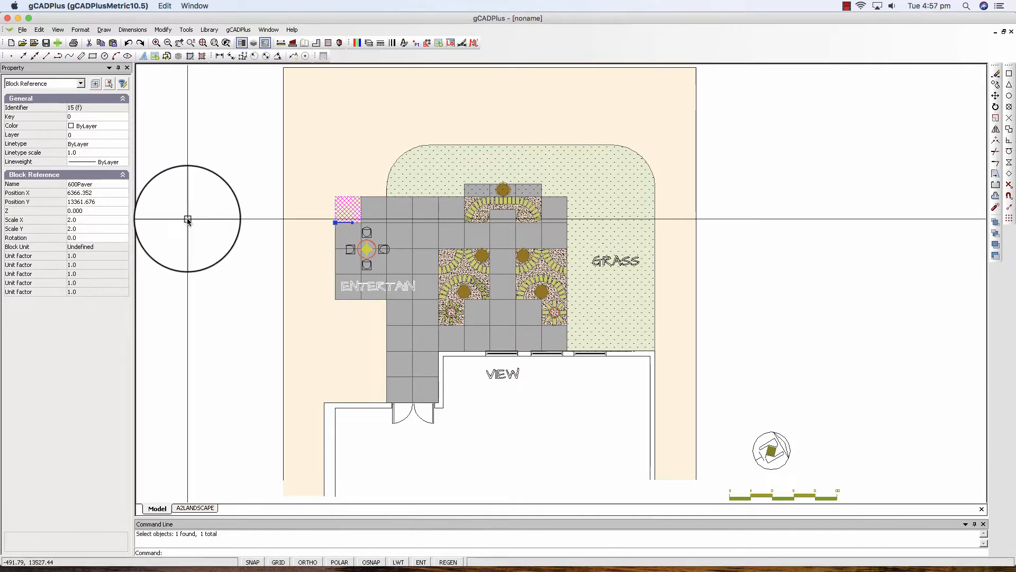
pyautogui.press('Escape')
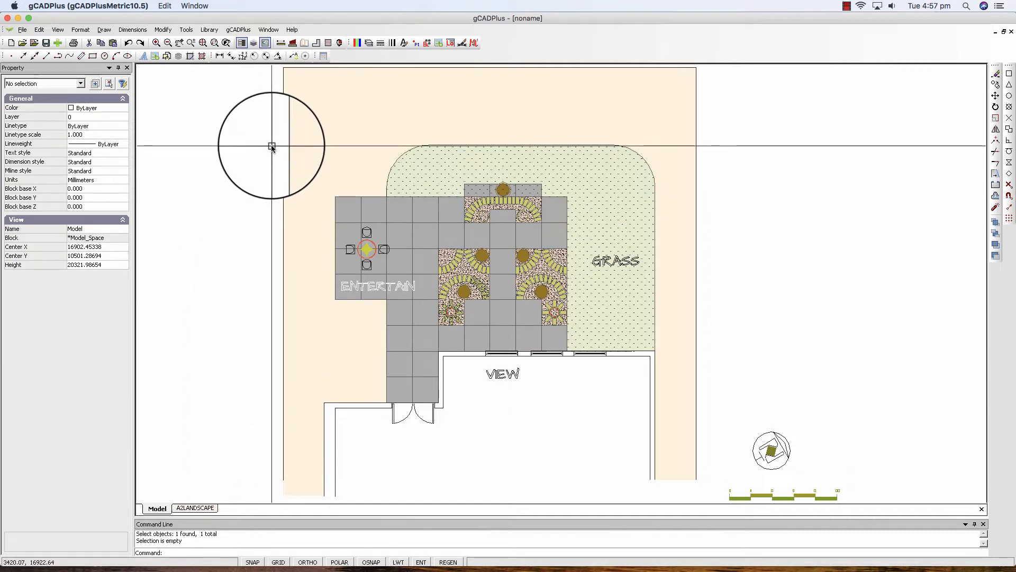
# Float the Osnap toolbar over the drawing and measure along the rear boundary from its left corner using endpoint snaps.
pyautogui.click(282, 48)
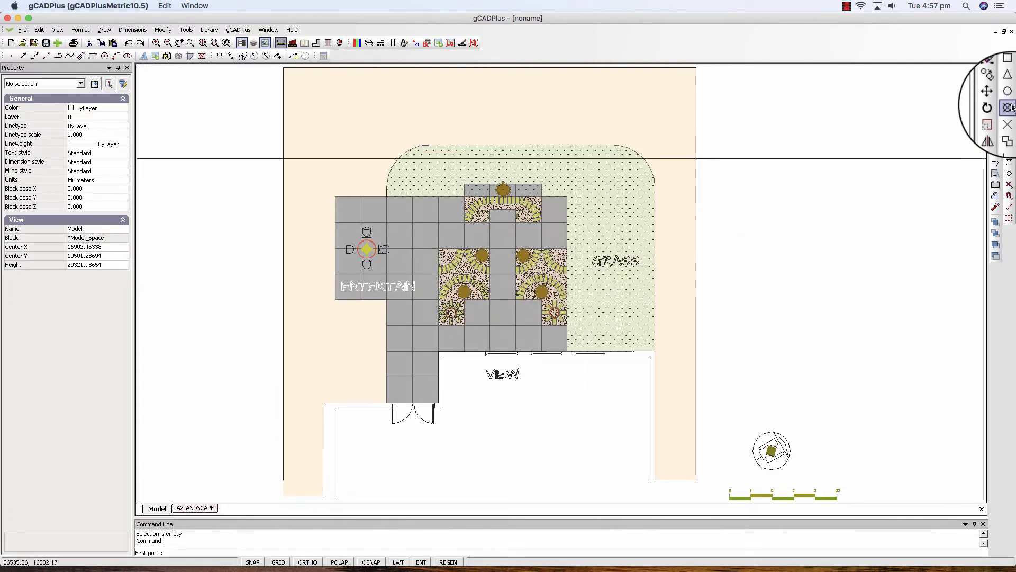
pyautogui.moveTo(1002, 65); pyautogui.dragTo(463, 101)
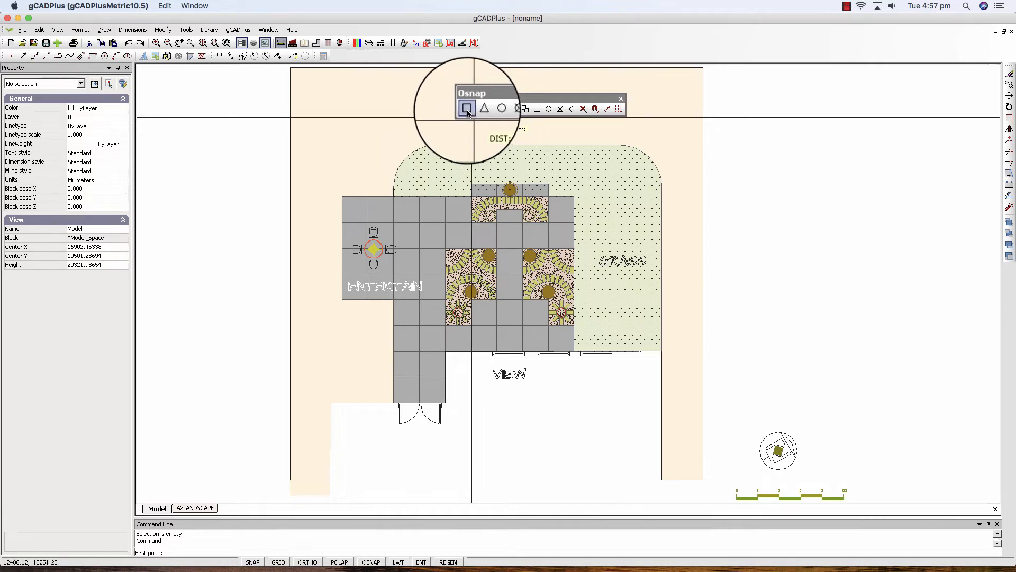
pyautogui.click(466, 109)
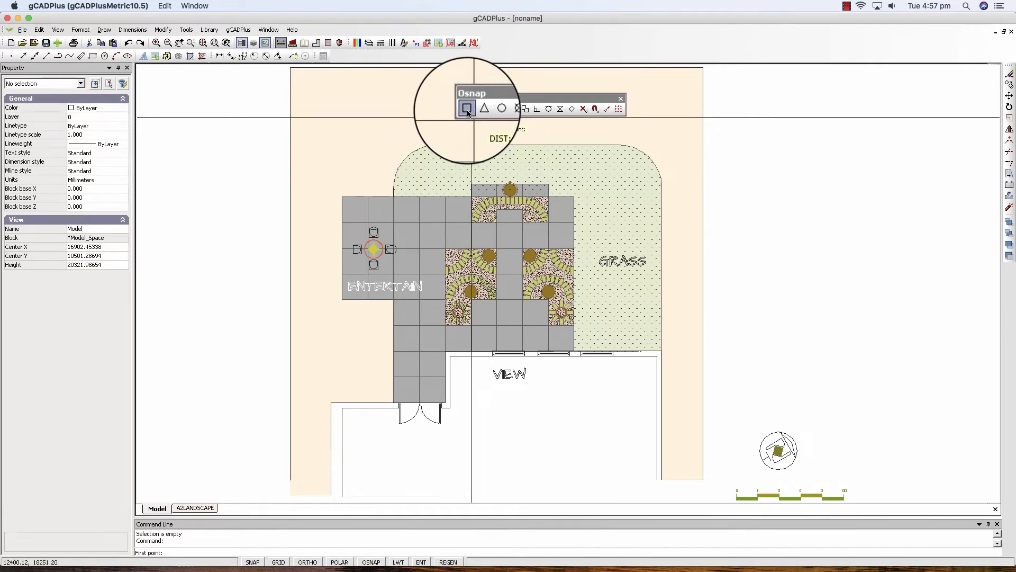
pyautogui.click(299, 77)
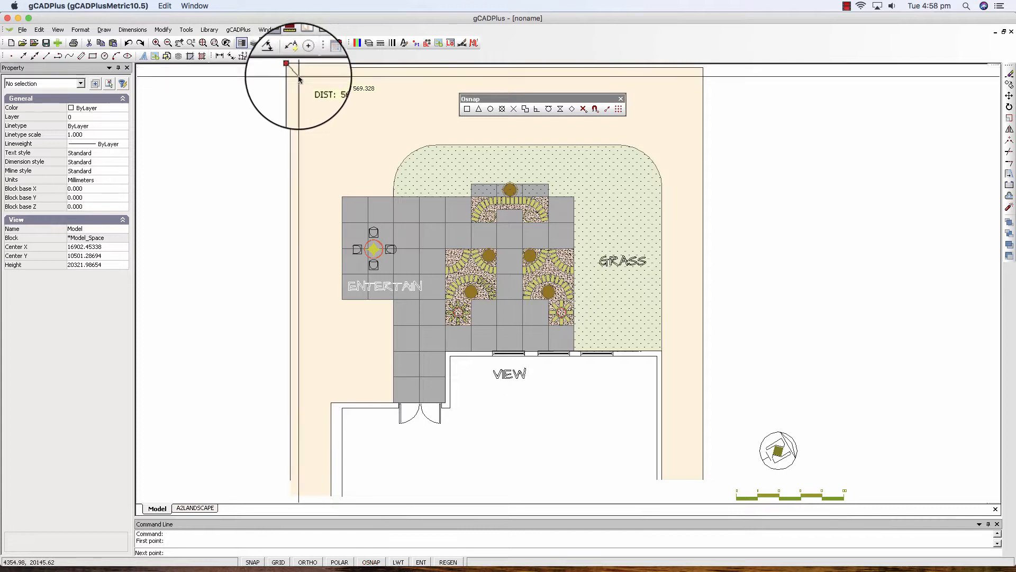
pyautogui.click(468, 111)
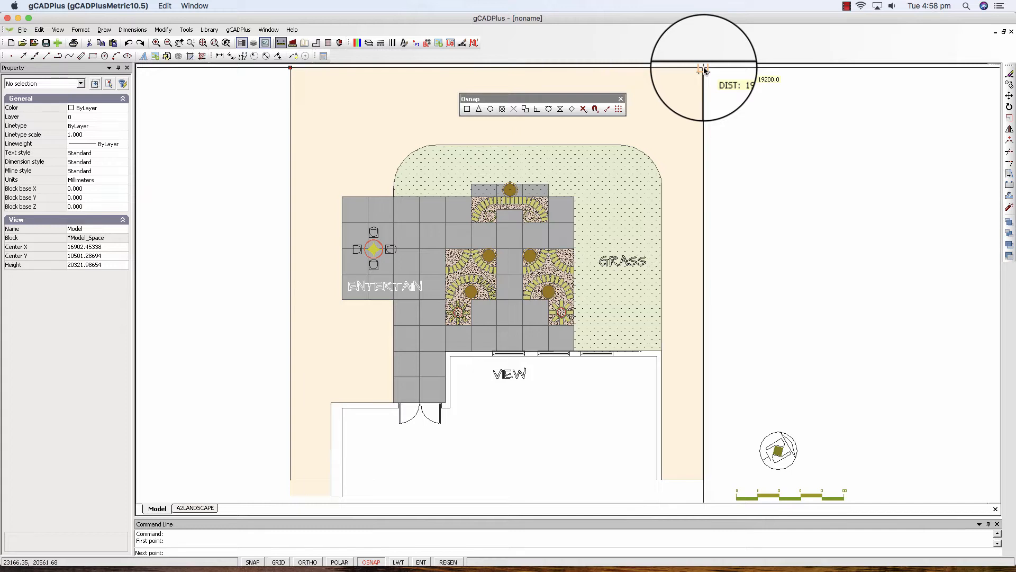
# Measure a running distance through points beyond the right boundary, along the lawn's right edge and inside the house.
pyautogui.click(751, 138)
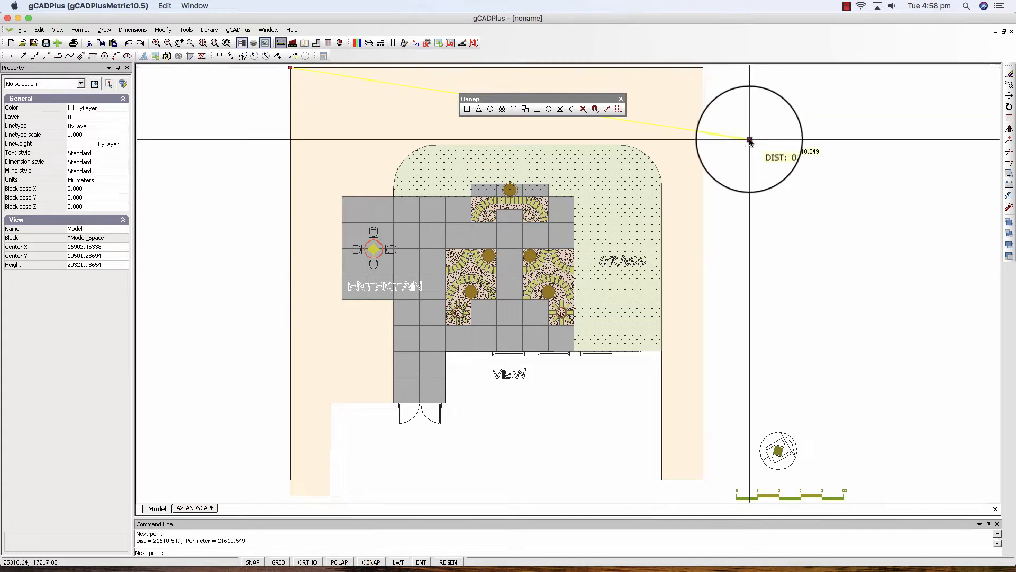
pyautogui.click(658, 167)
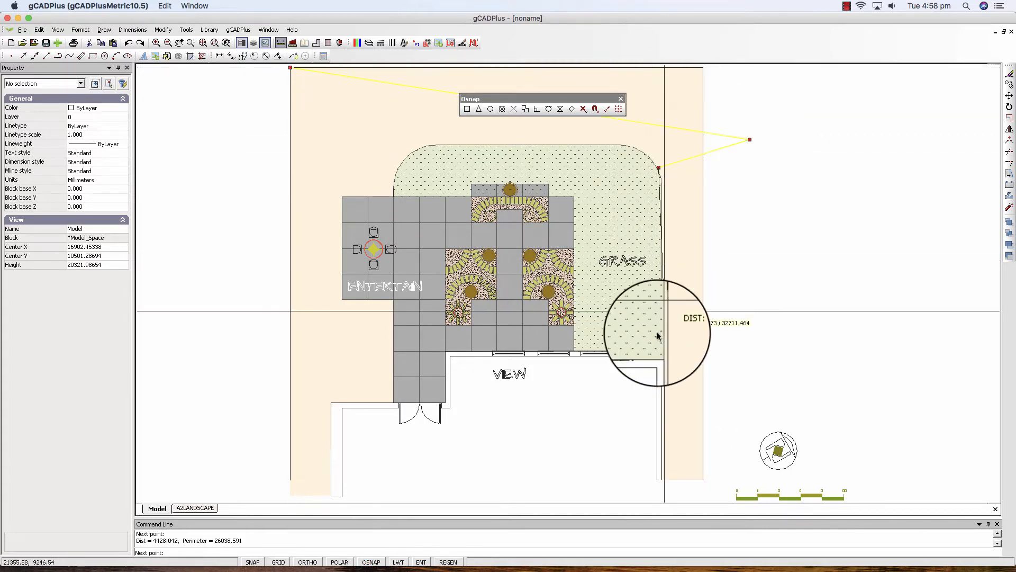
pyautogui.click(657, 336)
pyautogui.click(614, 387)
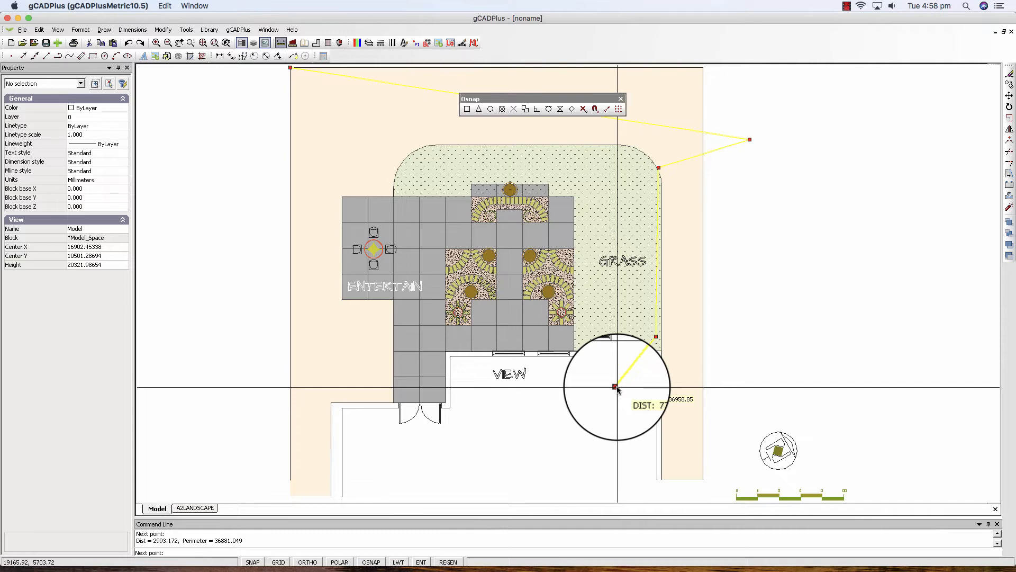
pyautogui.press('Return')
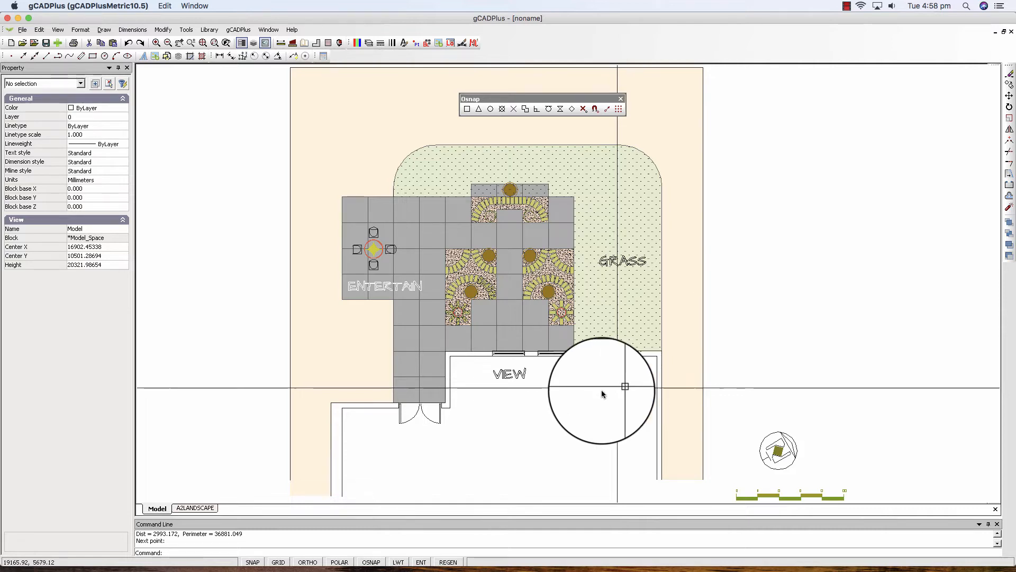
# View the A2LANDSCAPE layout and return to model space.
pyautogui.click(193, 510)
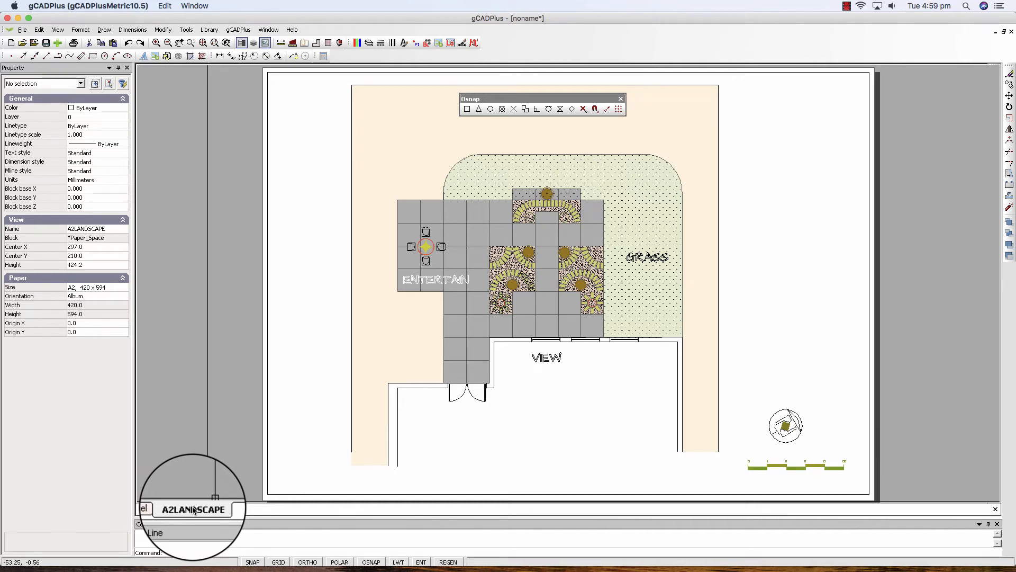
pyautogui.click(160, 510)
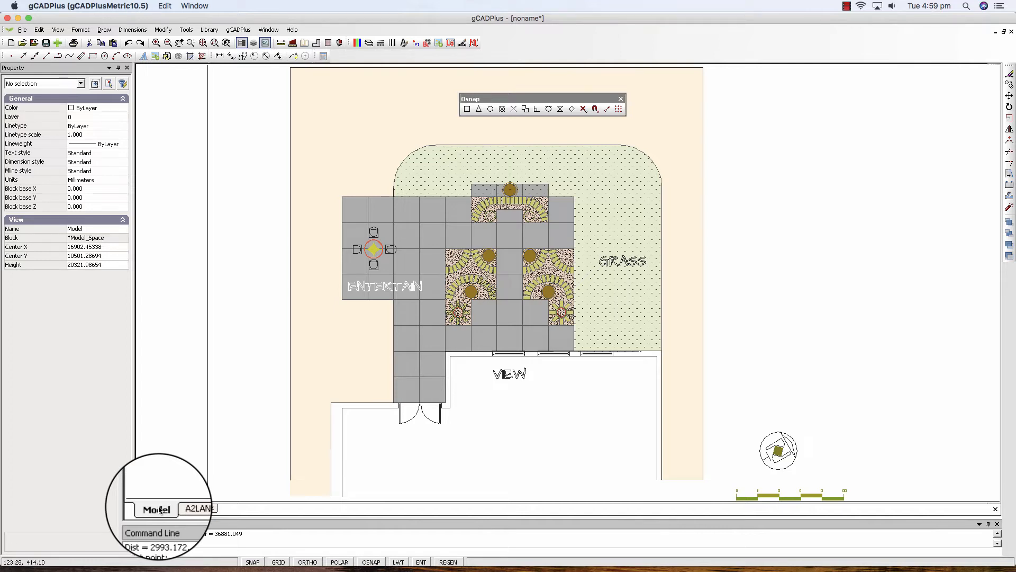
# Open the plant symbol library and browse to its Standard folder.
pyautogui.click(210, 30)
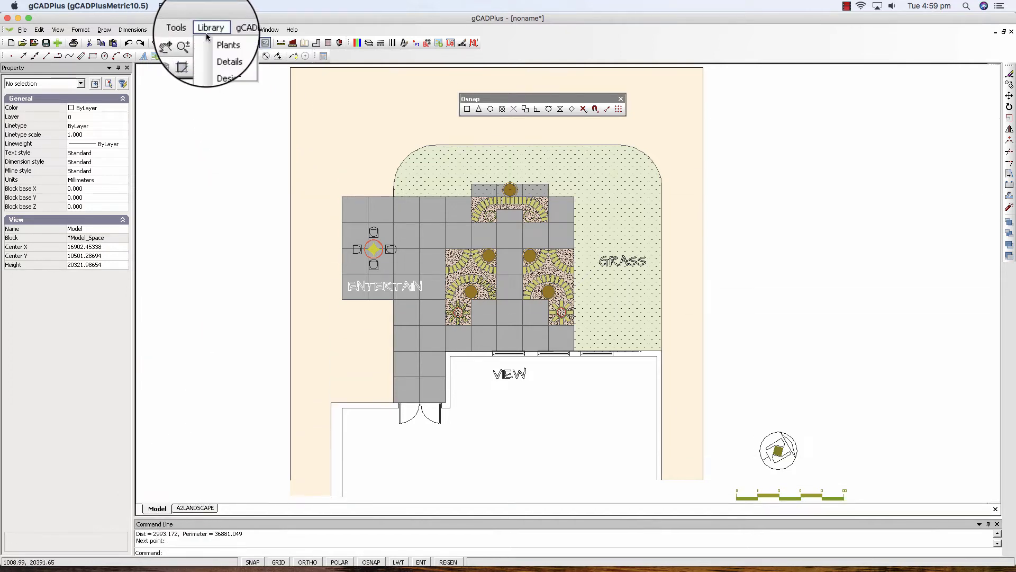
pyautogui.moveTo(223, 41)
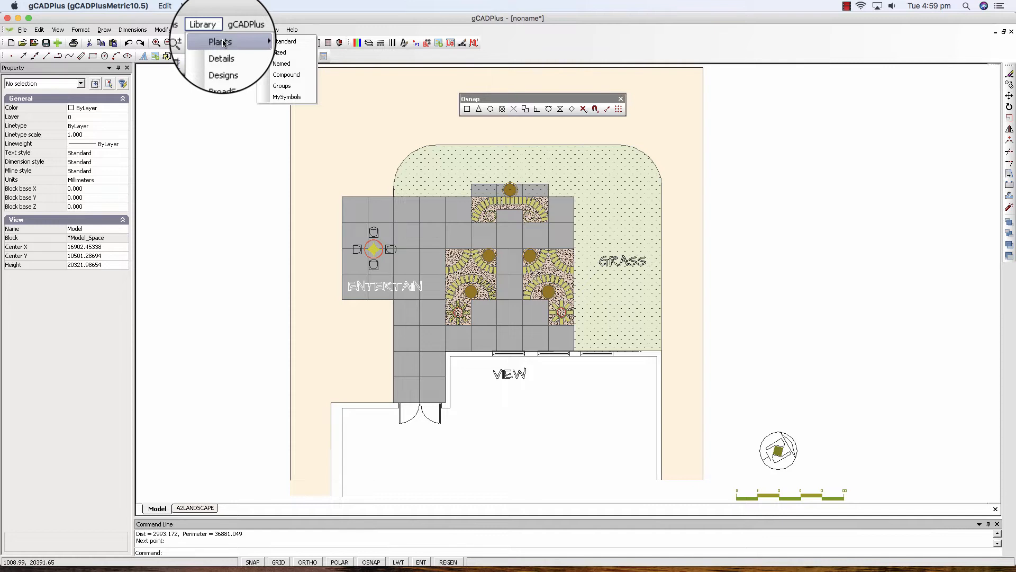
pyautogui.click(280, 42)
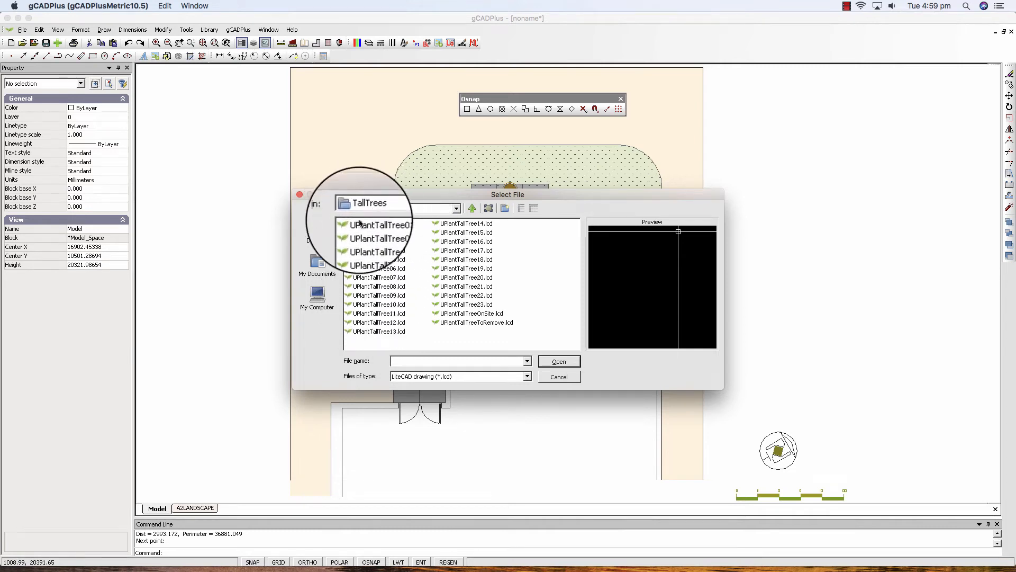
pyautogui.click(472, 212)
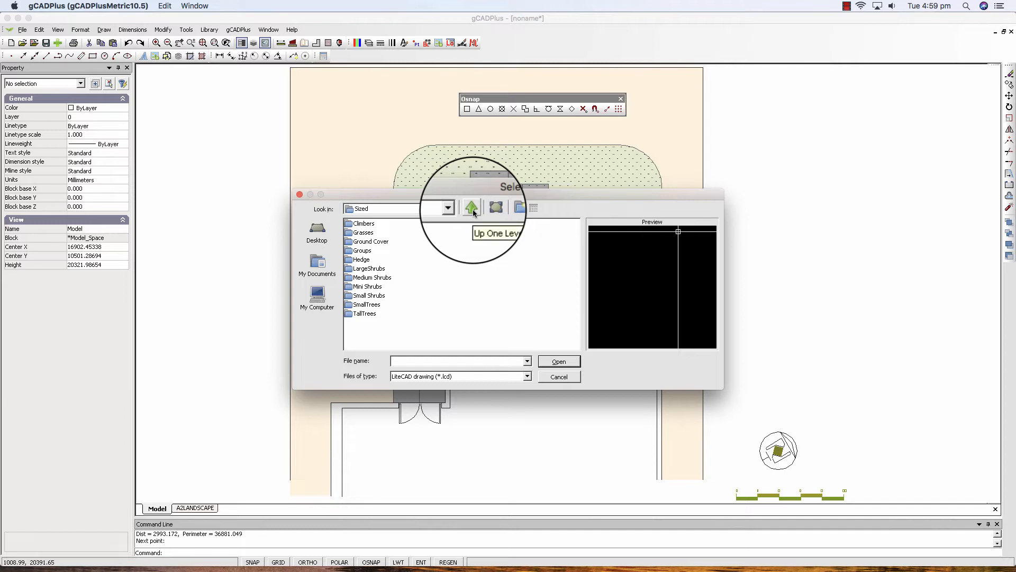
pyautogui.click(473, 210)
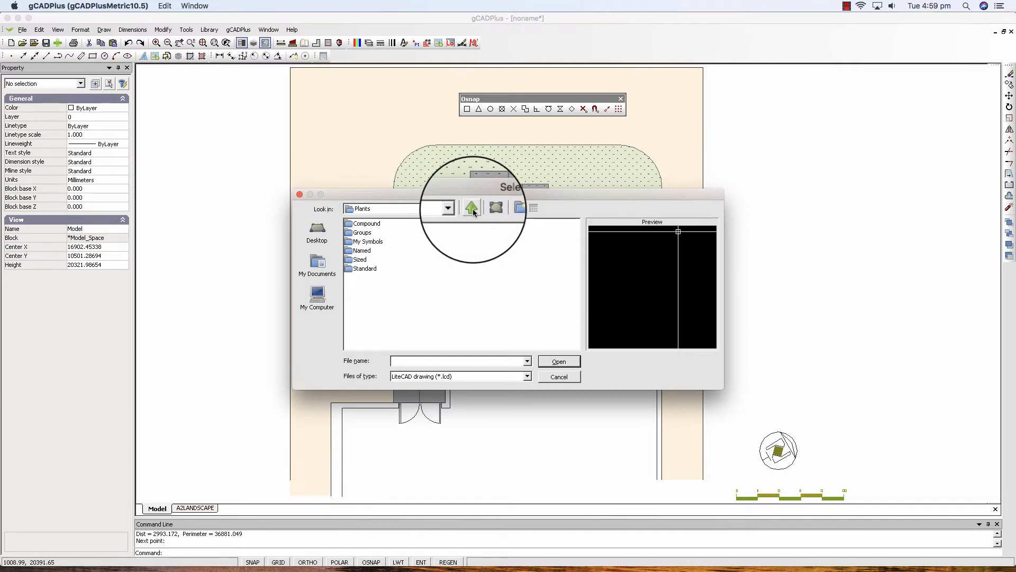
pyautogui.doubleClick(363, 268)
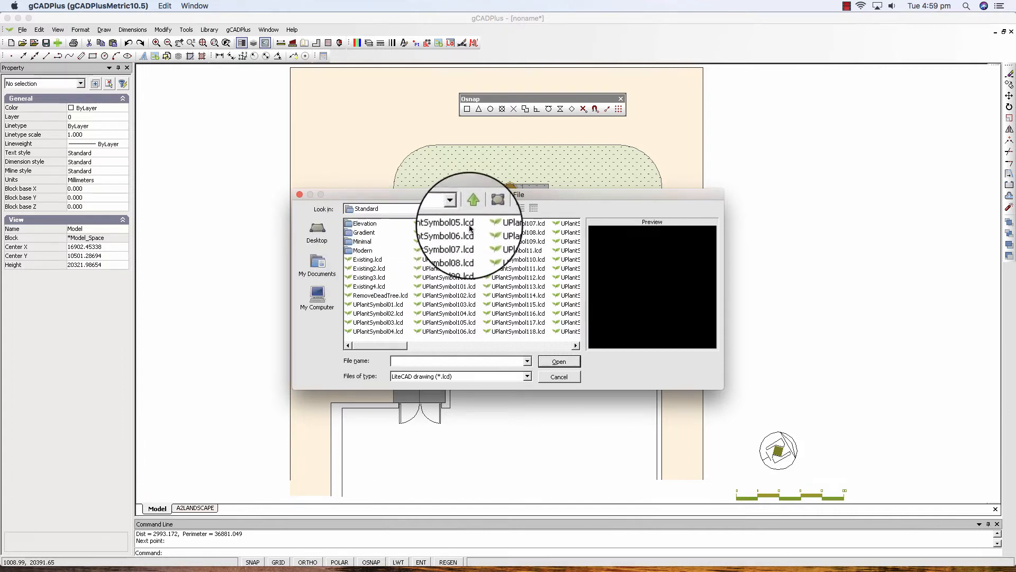
# Preview UPlantSymbol09 and UPlantSymbol08, and load UPlantSymbol07.lcd into the drawing's blocks.
pyautogui.click(455, 261)
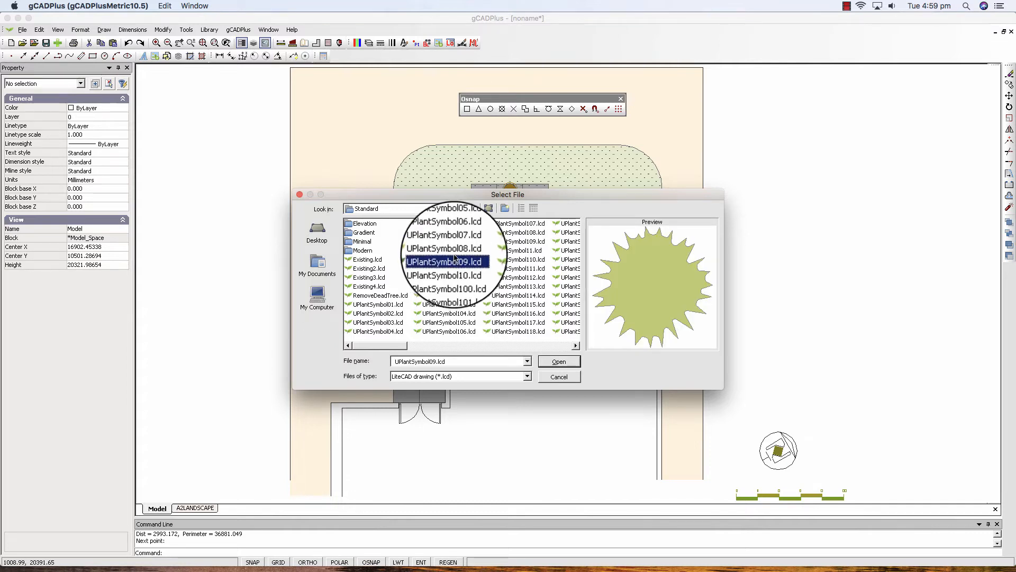
pyautogui.click(456, 252)
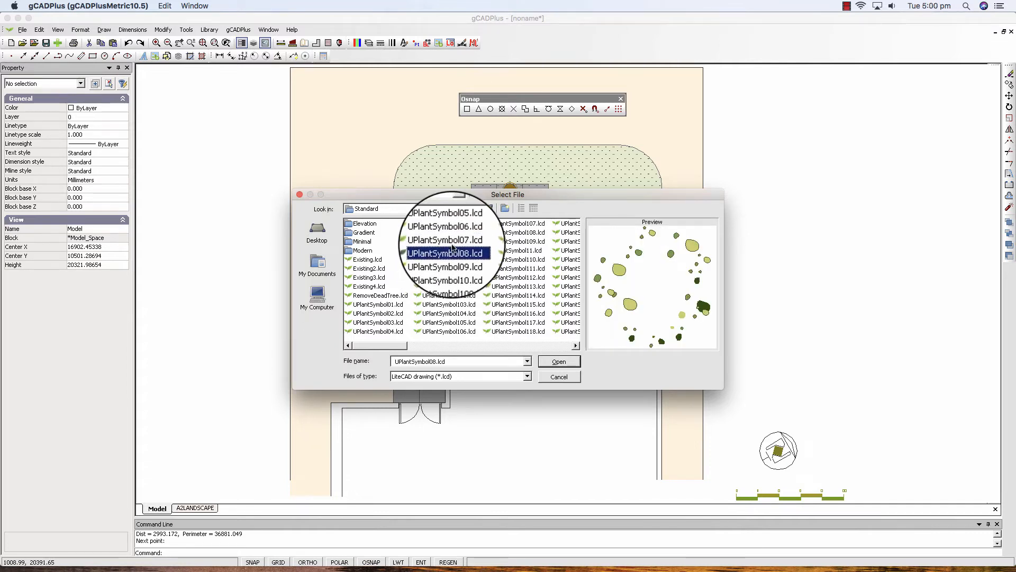
pyautogui.click(453, 244)
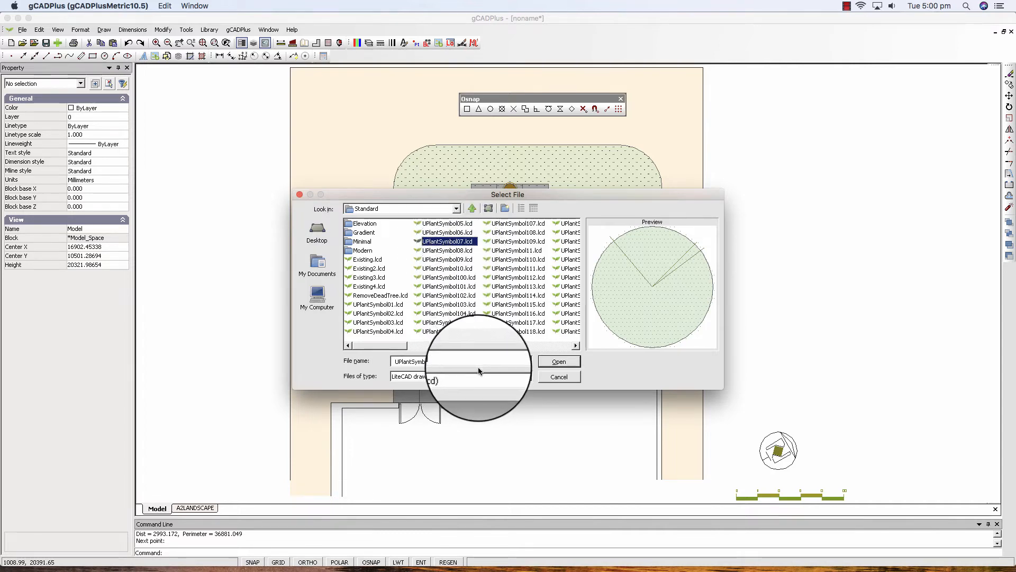
pyautogui.click(559, 361)
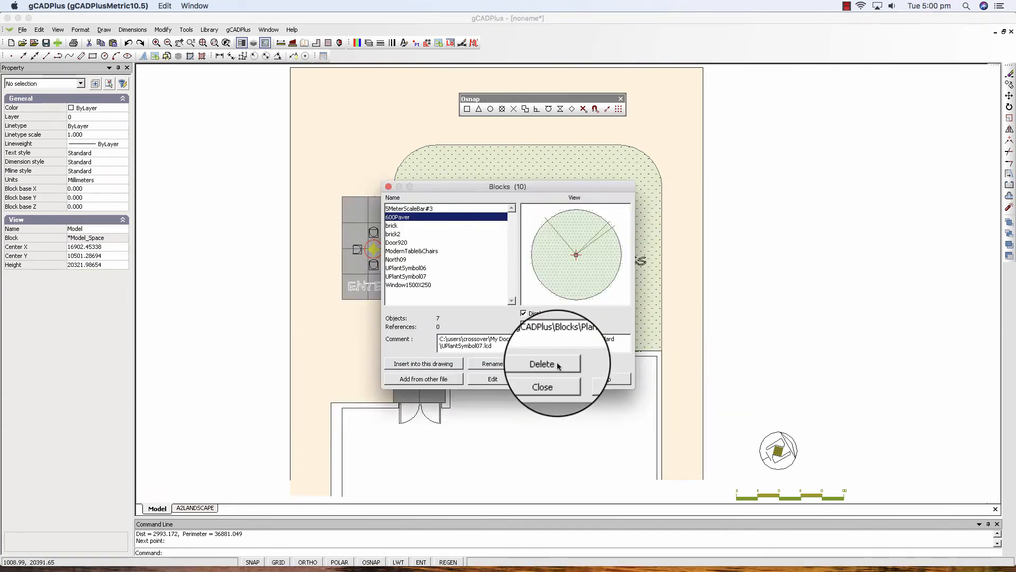
# Insert UPlantSymbol07 at uniform scale 1.0 in the garden bed just outside the entertaining area's upper-left corner.
pyautogui.click(437, 364)
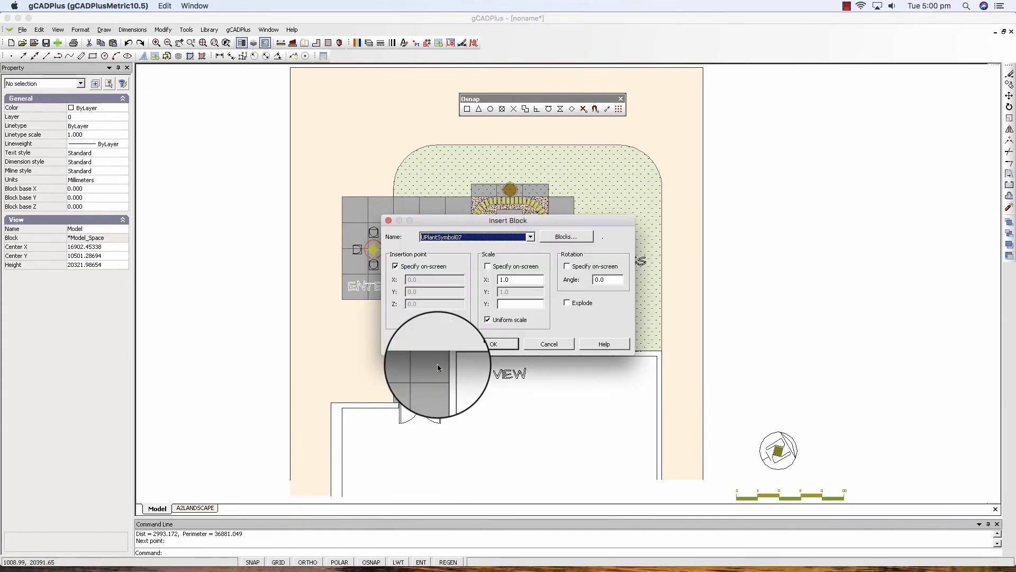
pyautogui.click(492, 344)
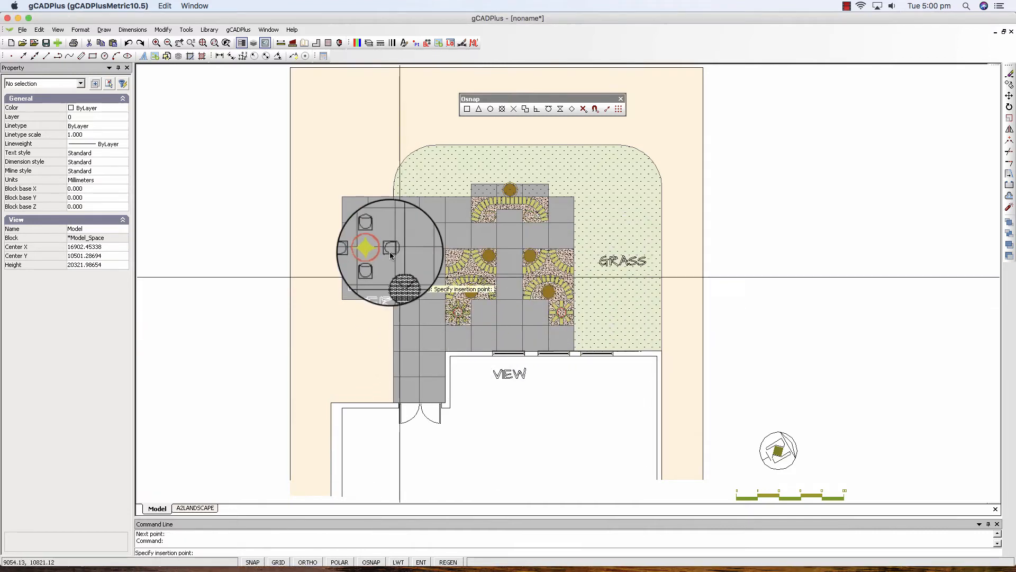
pyautogui.scroll(2, 317, 181)
pyautogui.click(317, 181)
# Measure the diameter of the inserted plant symbol diagonally across its circle.
pyautogui.scroll(1, 321, 189)
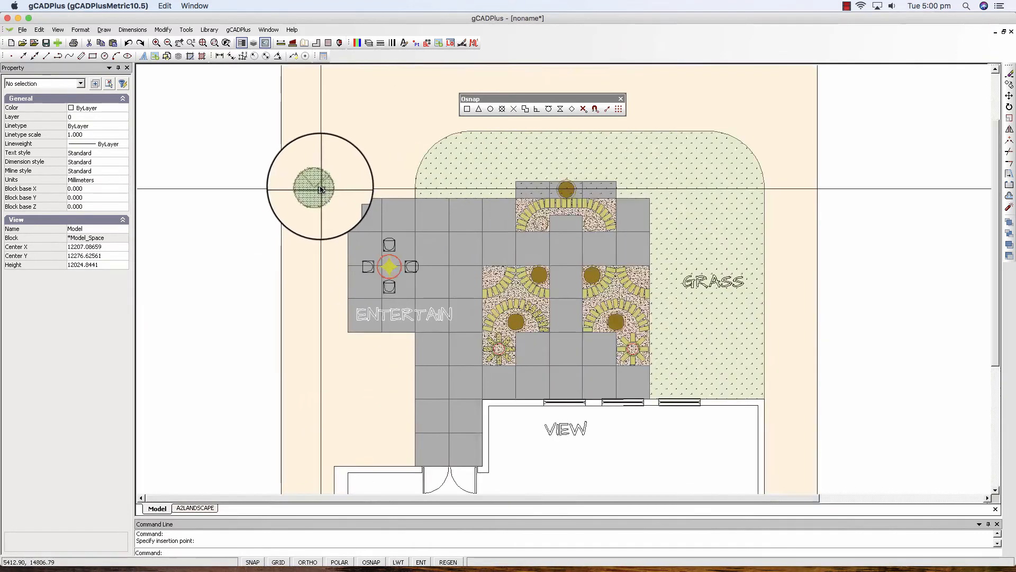
pyautogui.scroll(2, 321, 189)
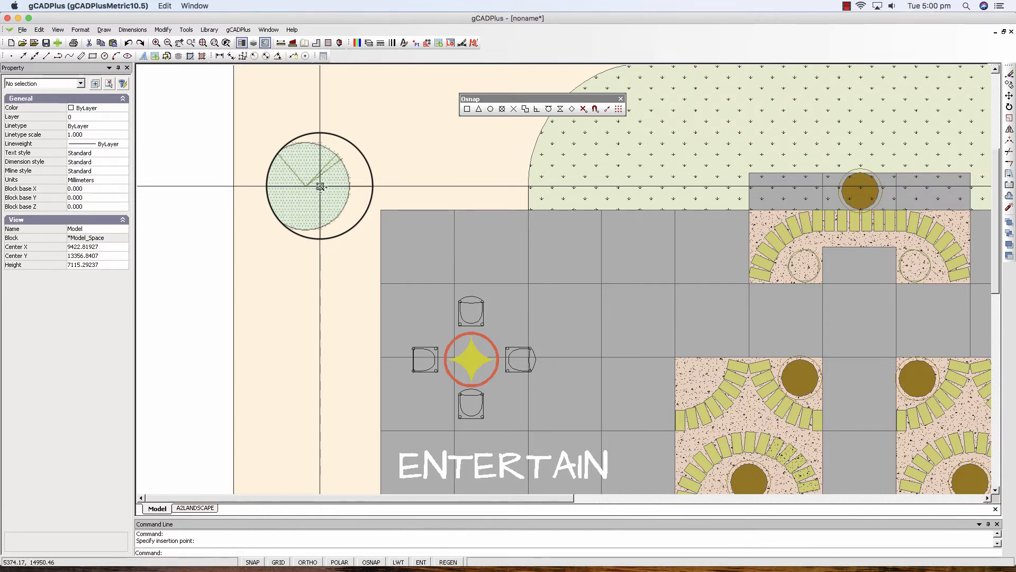
pyautogui.scroll(-2, 320, 186)
pyautogui.scroll(2, 319, 190)
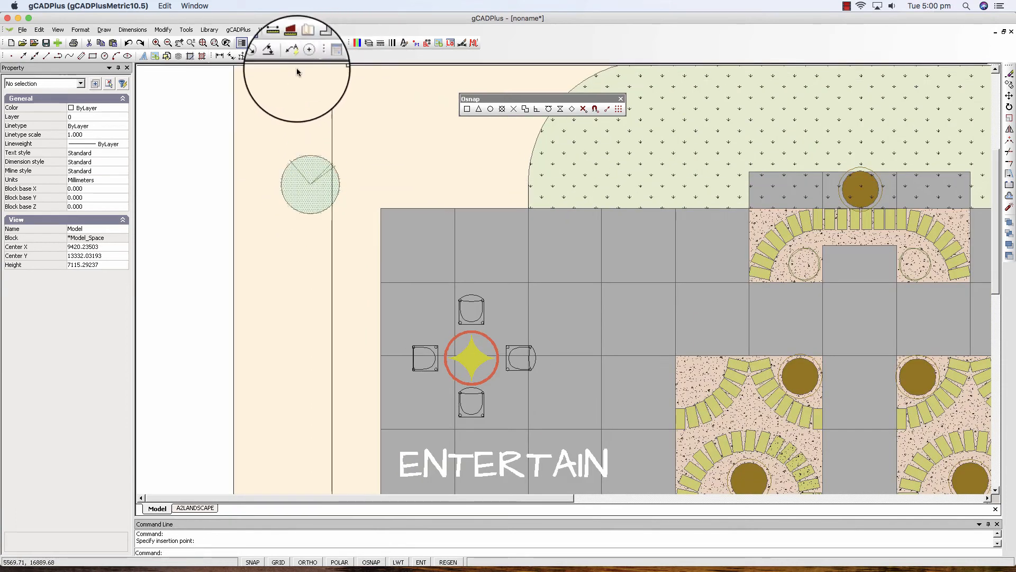
pyautogui.click(280, 44)
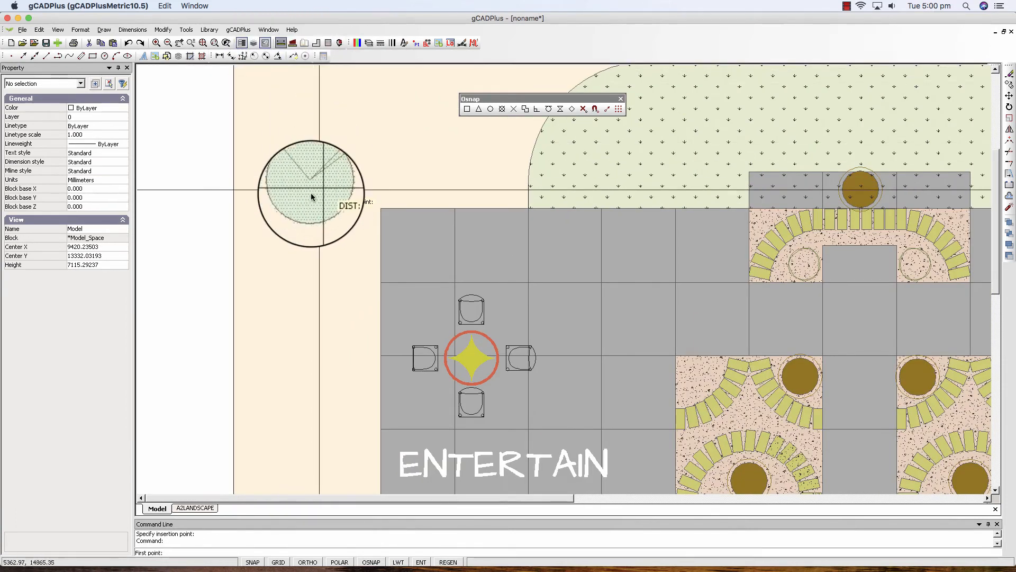
pyautogui.click(287, 203)
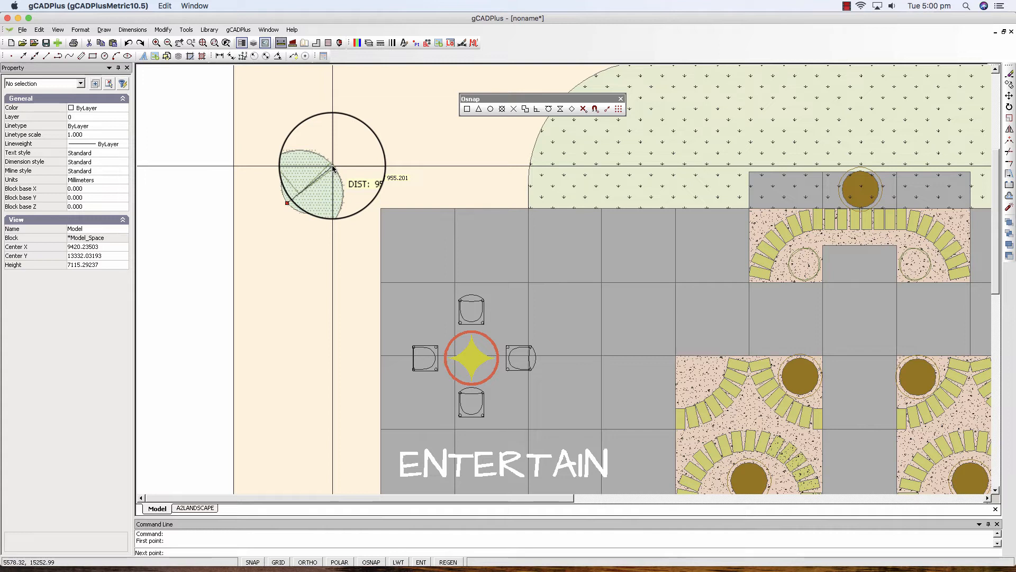
pyautogui.click(333, 168)
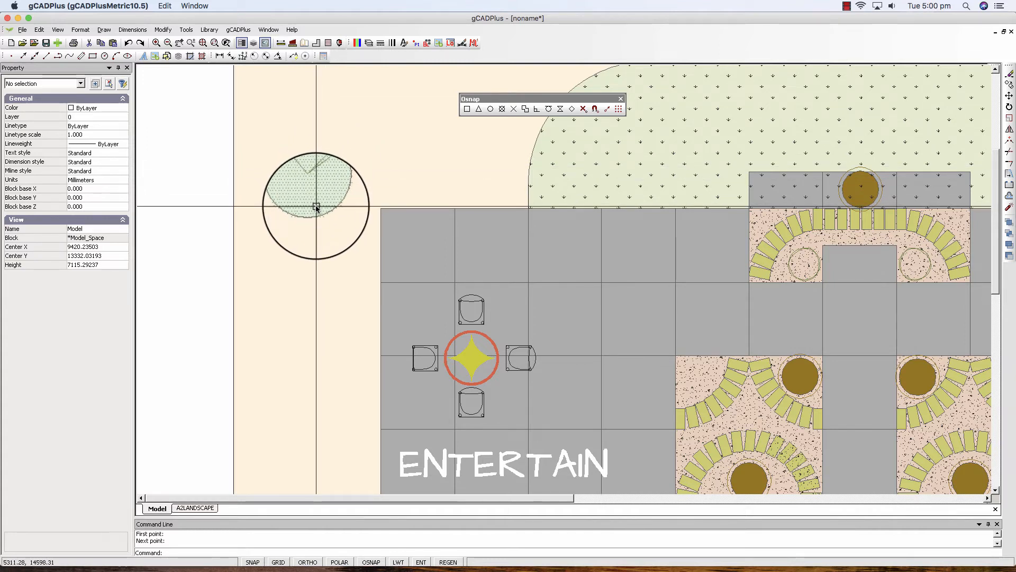
# Enlarge the plant symbol with Scale about its centre, picking two reference points to set the factor.
pyautogui.click(320, 194)
pyautogui.rightClick(320, 195)
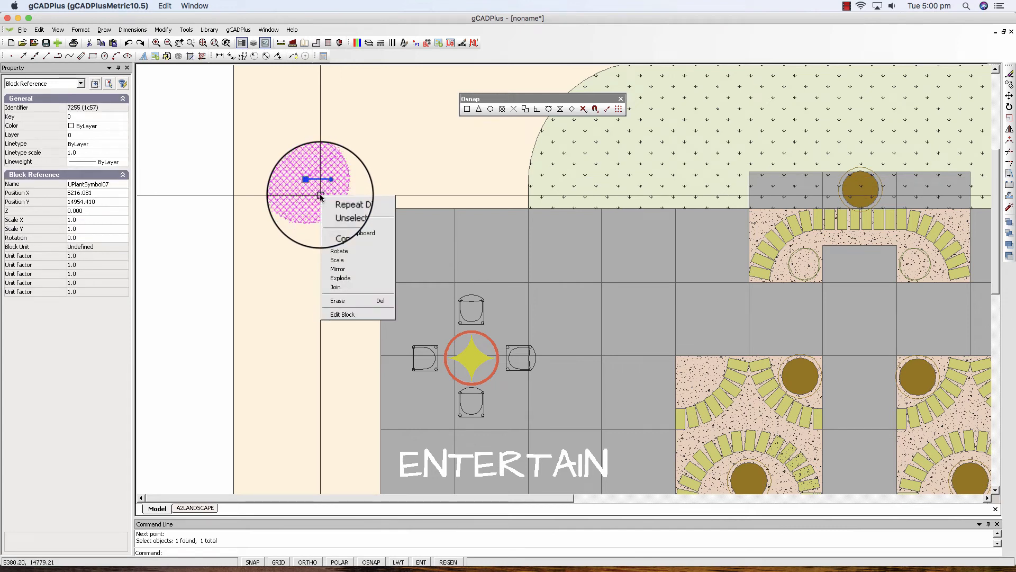
pyautogui.click(339, 259)
pyautogui.click(314, 179)
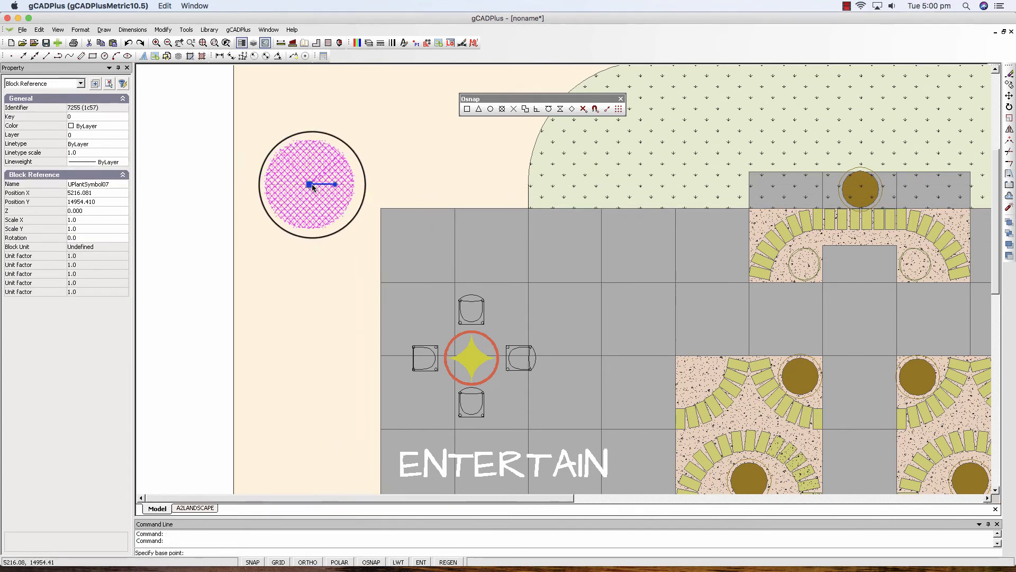
pyautogui.click(334, 206)
pyautogui.click(339, 218)
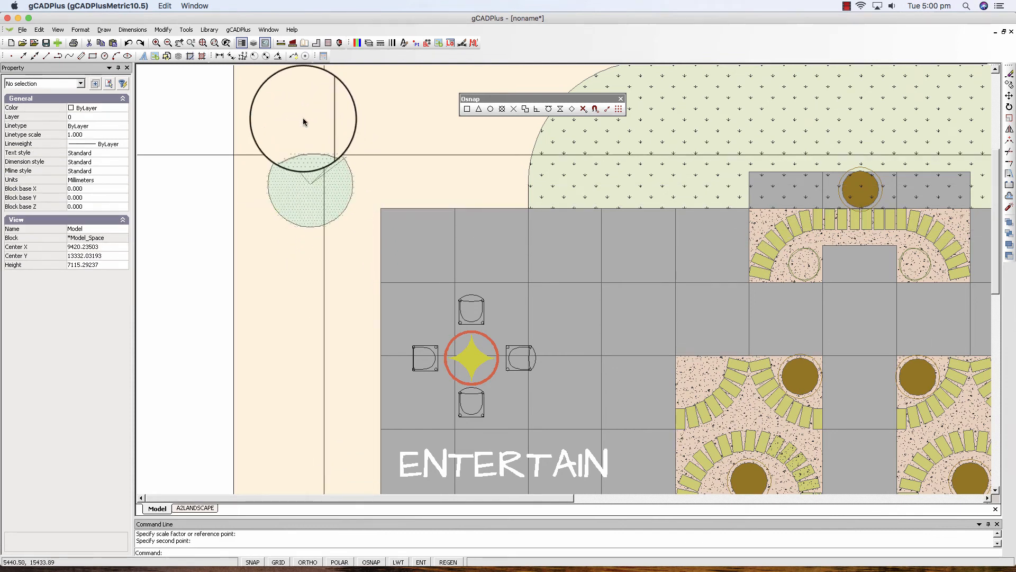
# Open the plant symbol library and go to its Sized category of plants.
pyautogui.click(208, 30)
pyautogui.moveTo(222, 42)
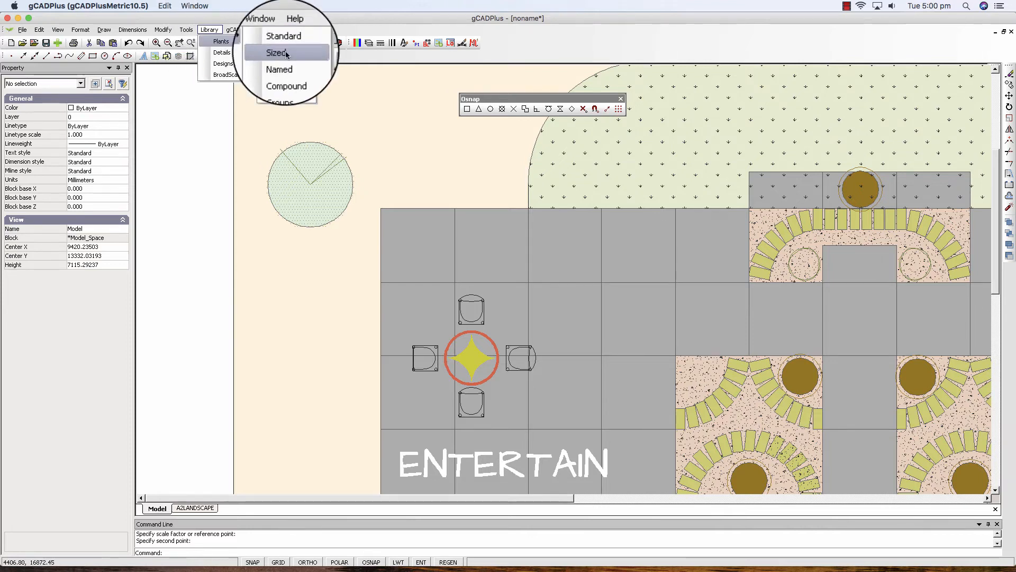
pyautogui.click(283, 53)
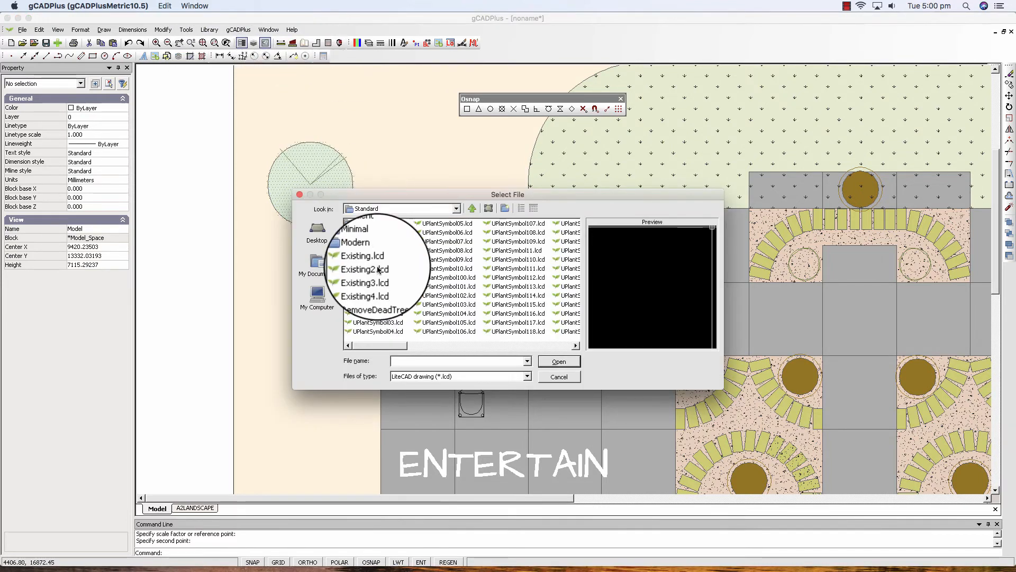
pyautogui.click(472, 208)
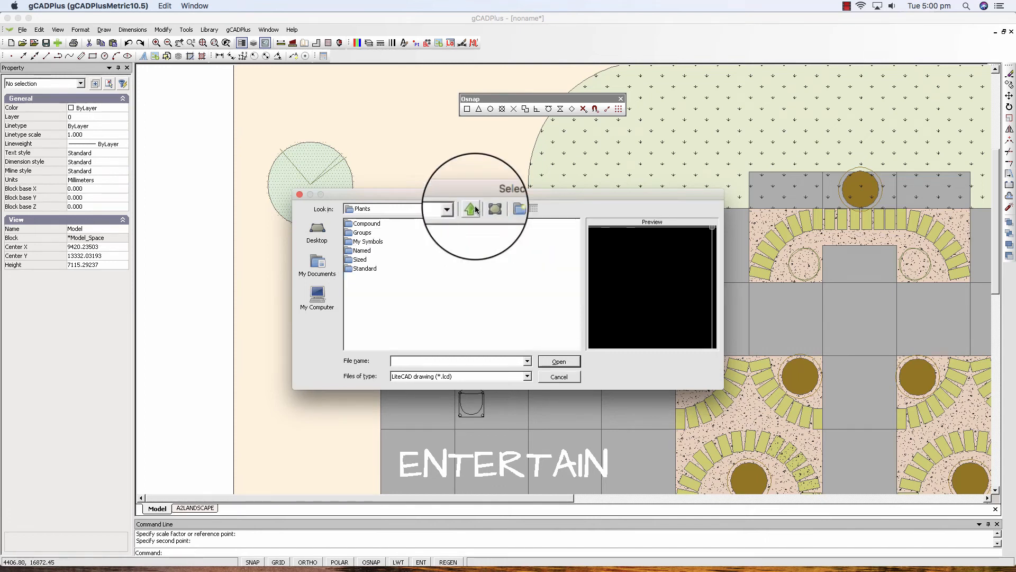
pyautogui.doubleClick(354, 268)
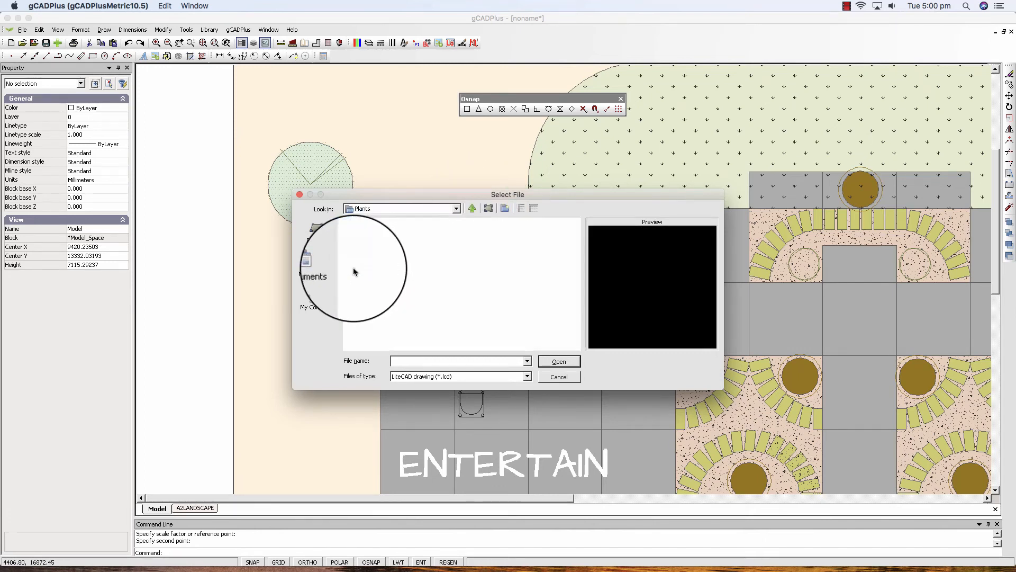
pyautogui.click(472, 208)
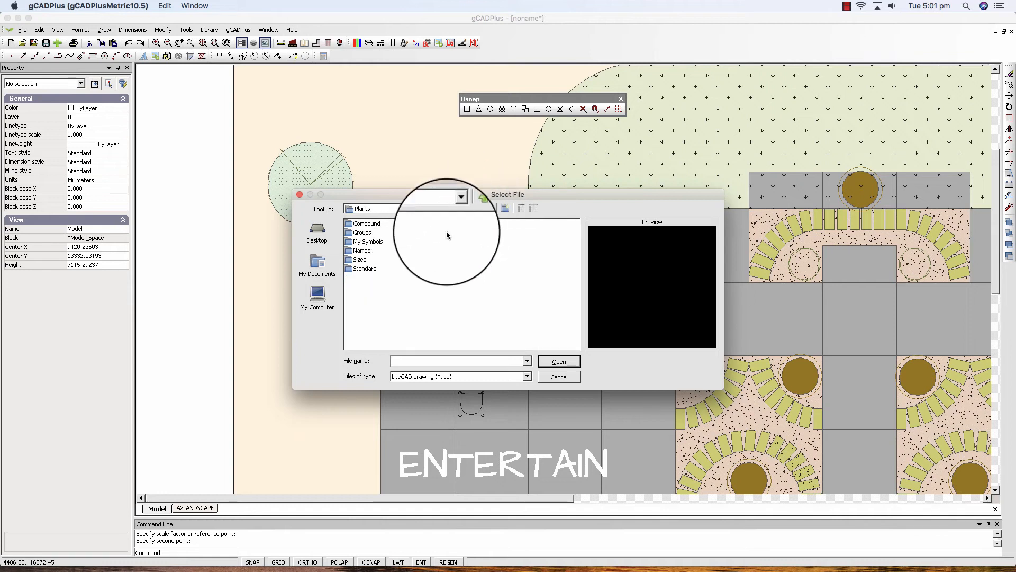
pyautogui.doubleClick(360, 260)
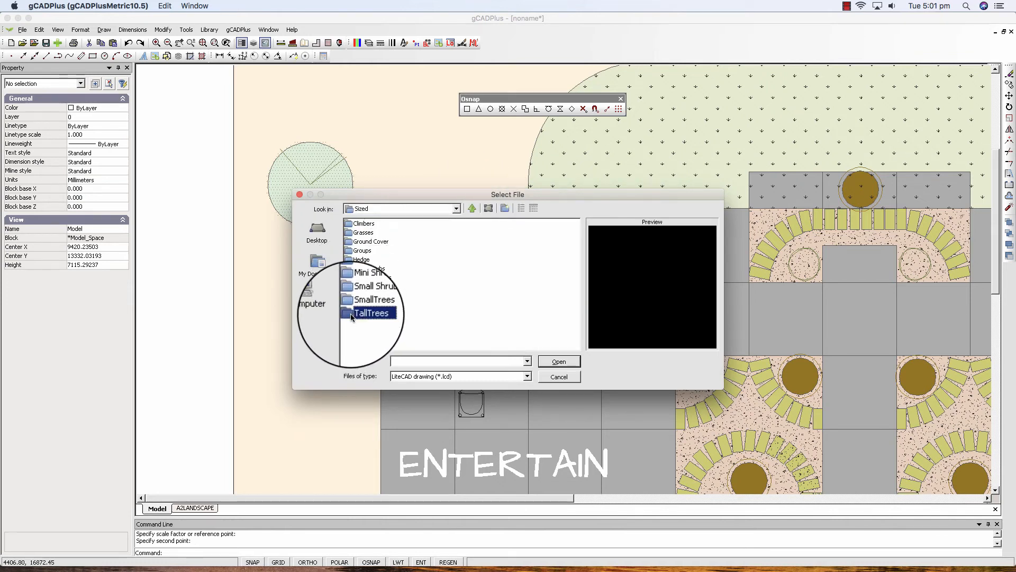
# Preview symbols in the TallTrees folder and load UPlantTallTree22.lcd into the drawing's blocks.
pyautogui.doubleClick(351, 314)
pyautogui.click(451, 296)
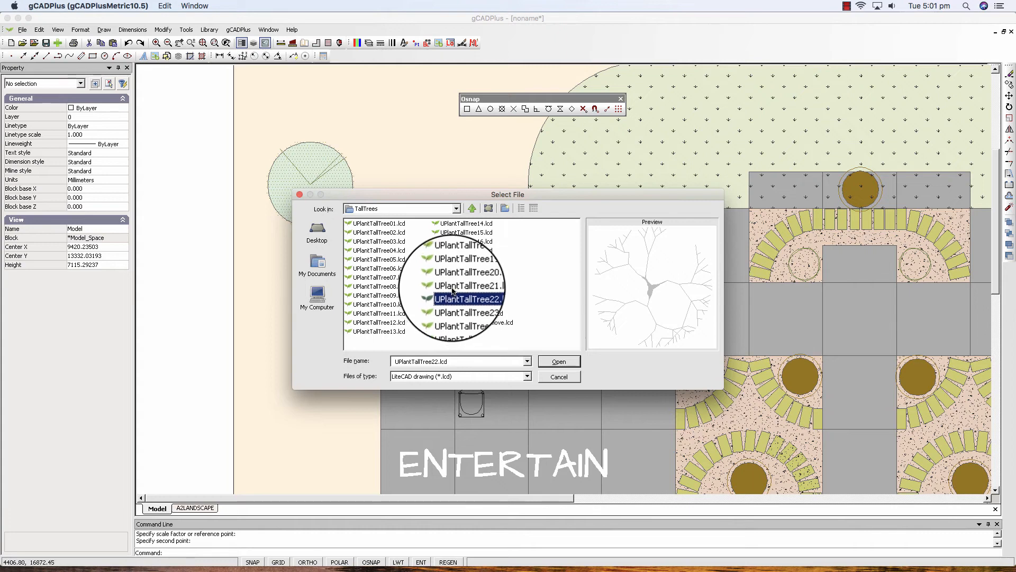
pyautogui.click(455, 286)
pyautogui.click(455, 295)
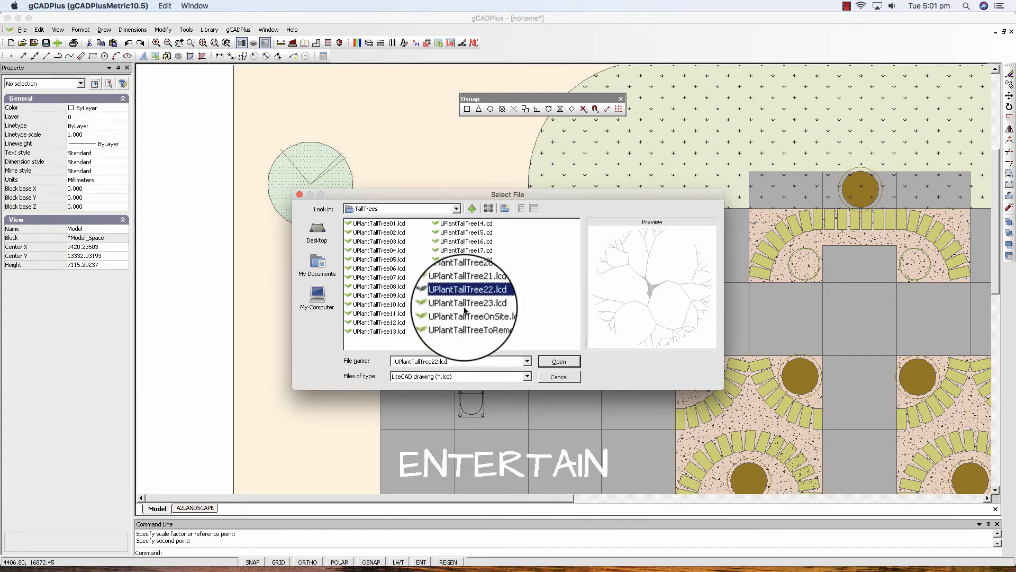
pyautogui.click(553, 364)
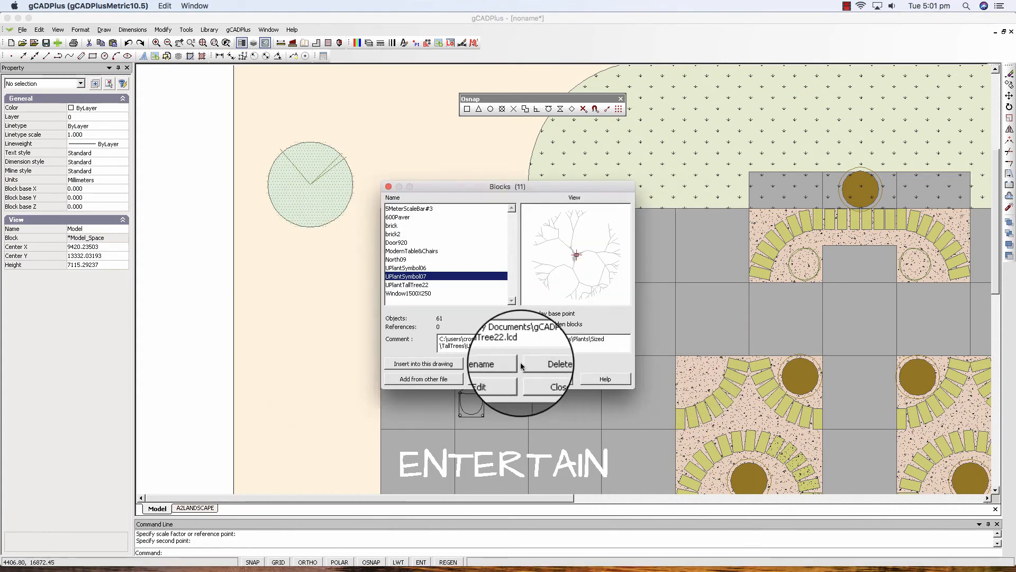
# Insert UPlantTallTree22 in the garden bed beside the entertaining area, just below the round plant symbol.
pyautogui.click(440, 364)
pyautogui.click(486, 344)
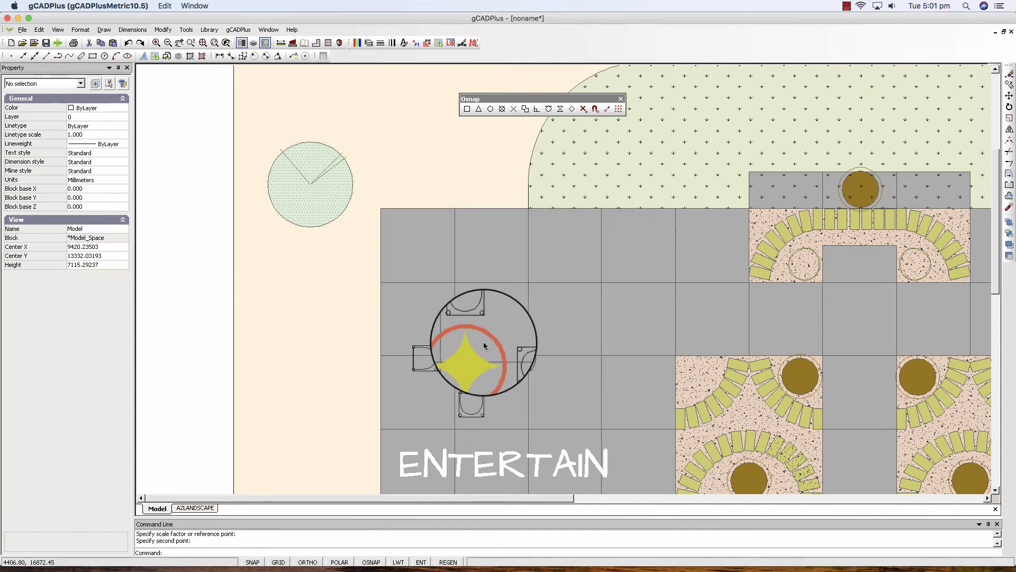
pyautogui.click(288, 281)
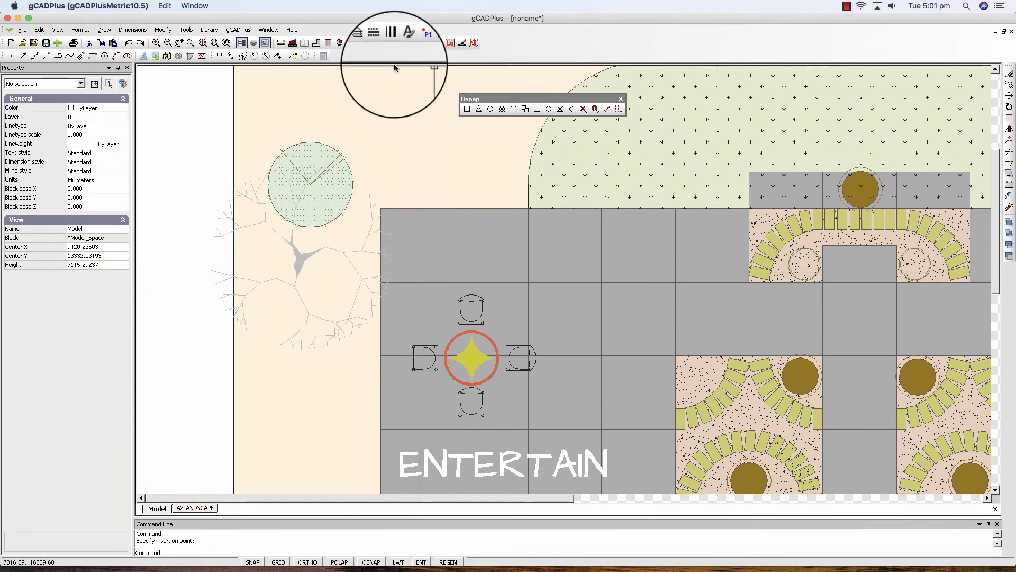
# Change the TallTree layer's colour to green index colour 84 in the Layer Properties Manager.
pyautogui.click(369, 43)
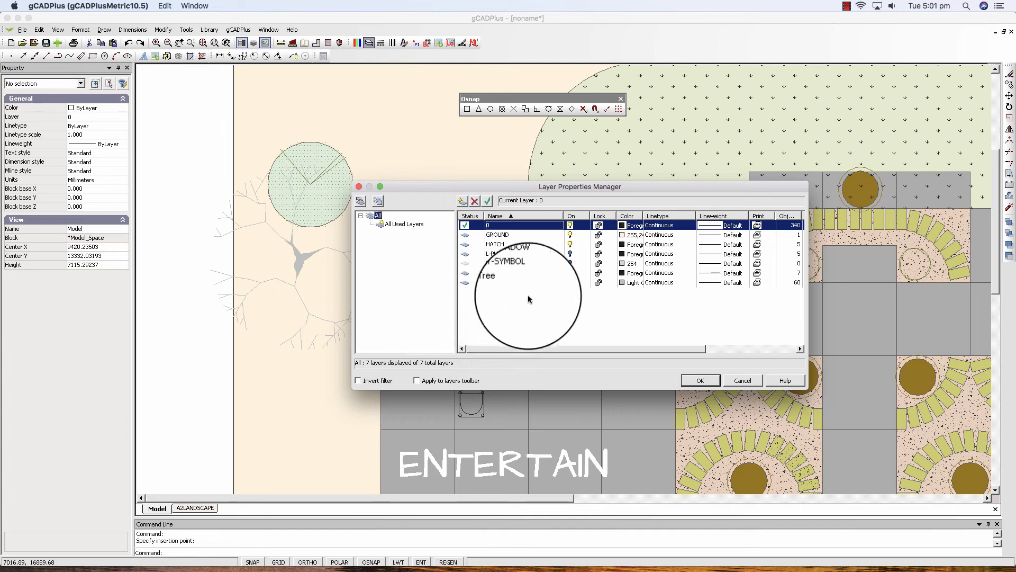
pyautogui.click(633, 282)
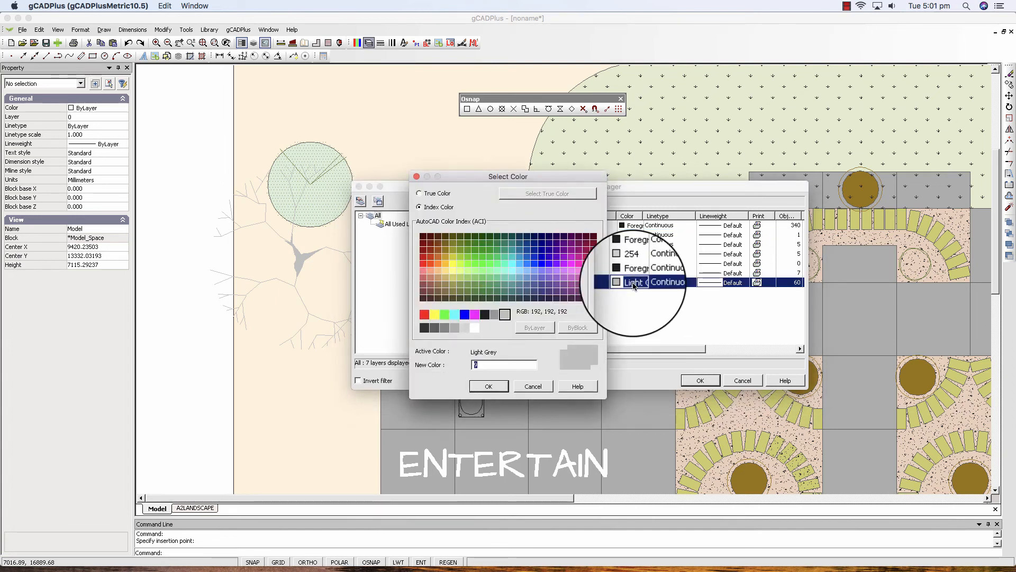
pyautogui.click(435, 329)
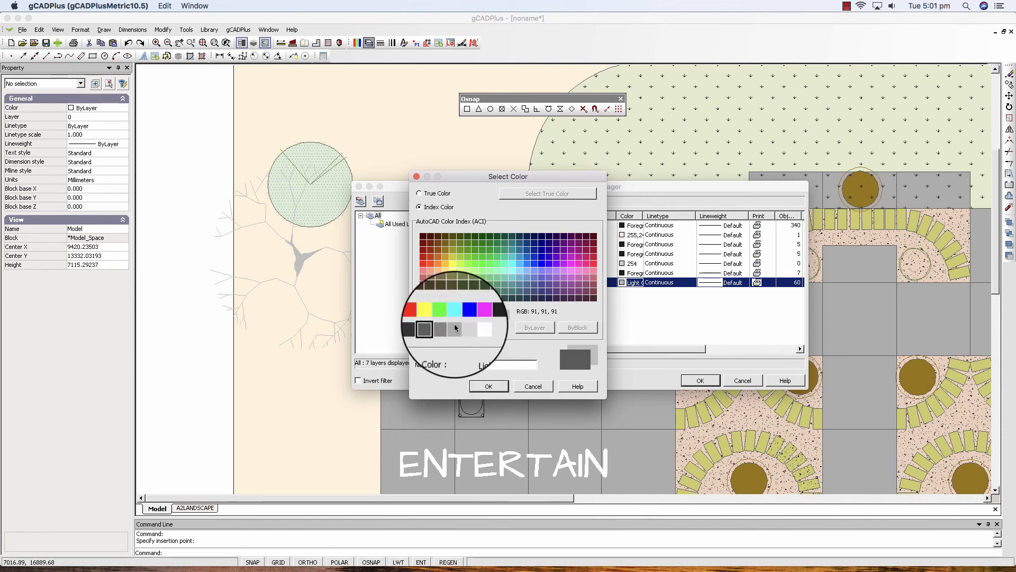
pyautogui.click(445, 315)
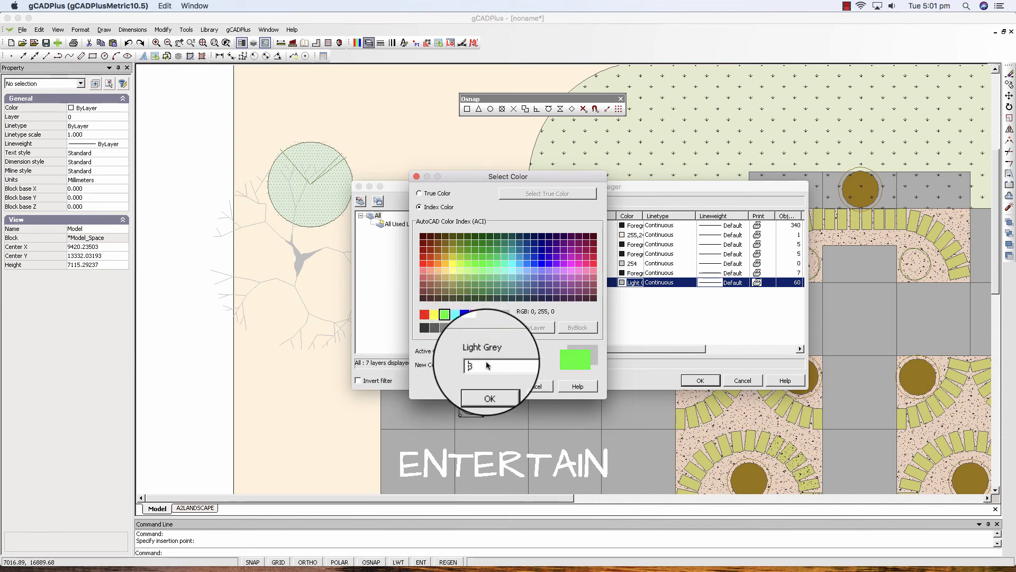
pyautogui.click(475, 250)
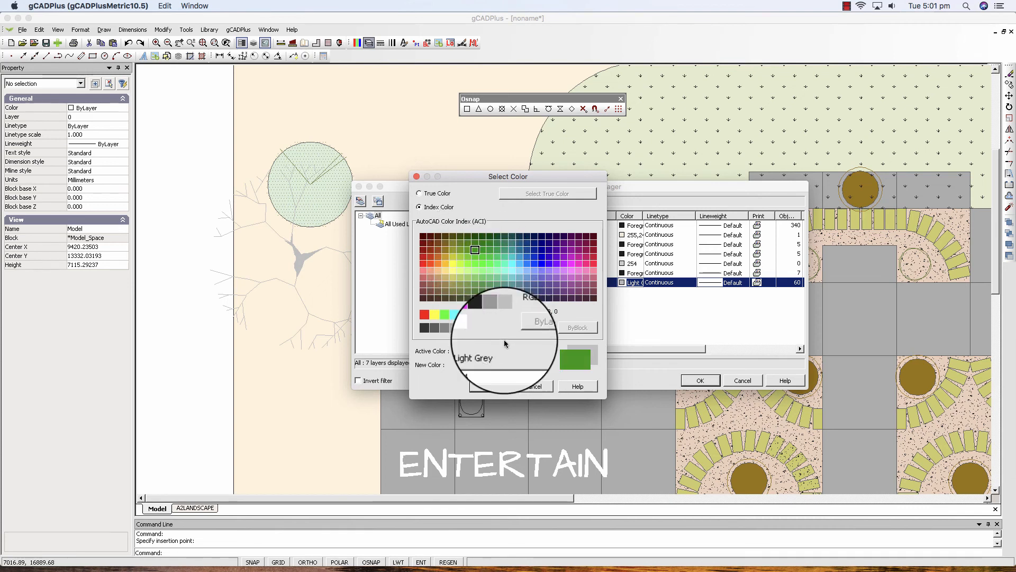
pyautogui.click(488, 386)
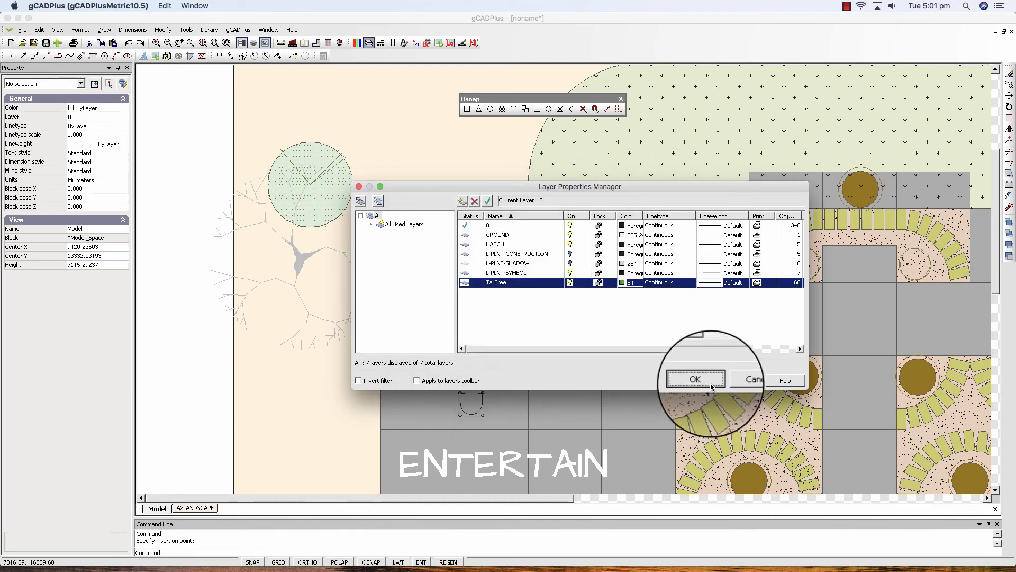
pyautogui.click(695, 379)
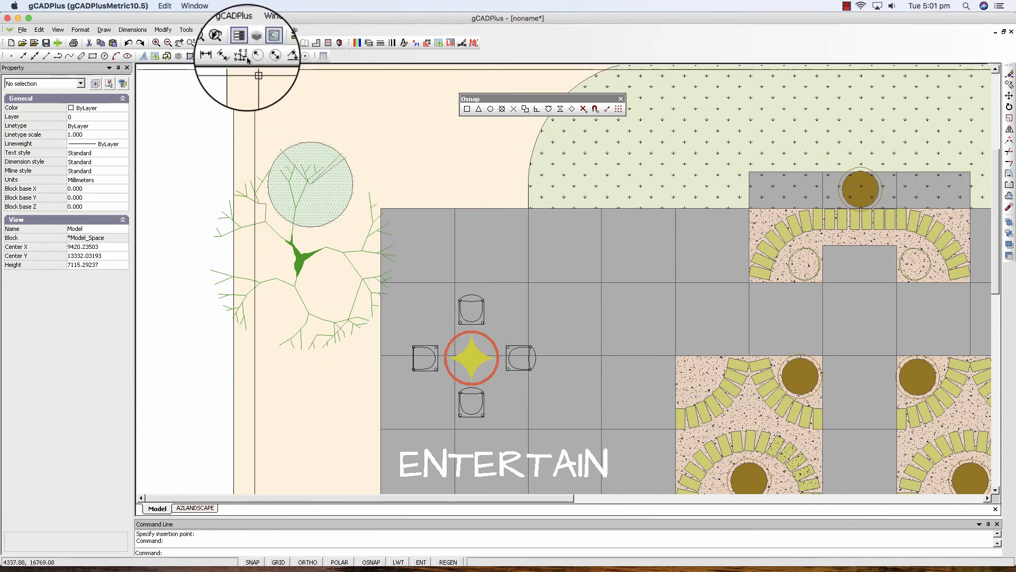
# Bring up the list of plant schedule commands.
pyautogui.click(239, 32)
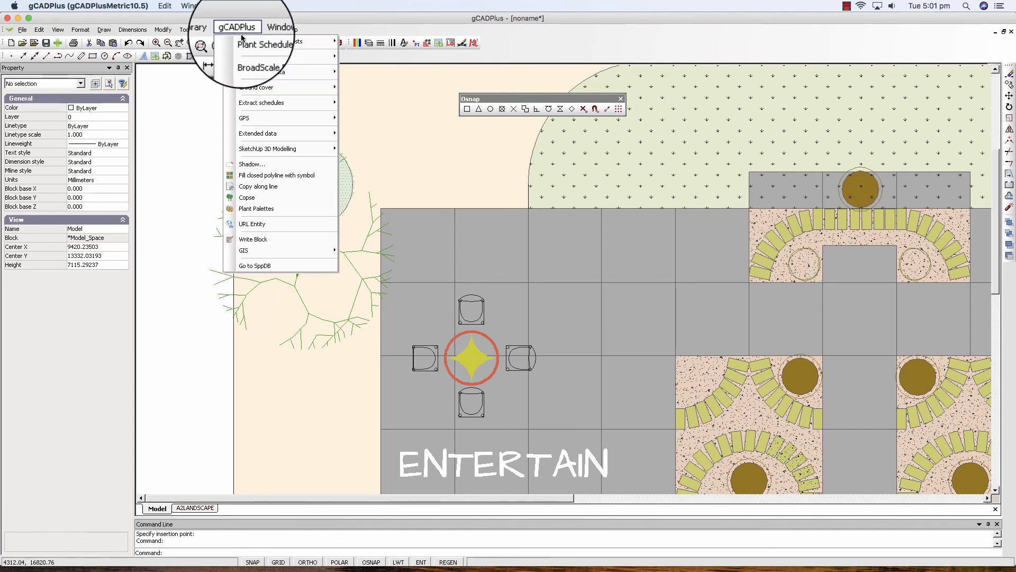
pyautogui.moveTo(247, 41)
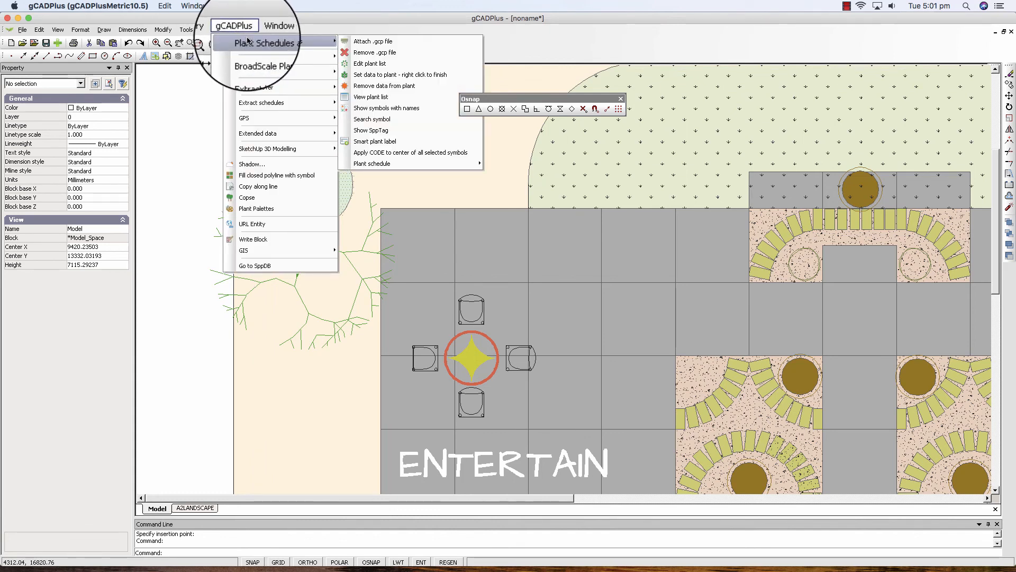